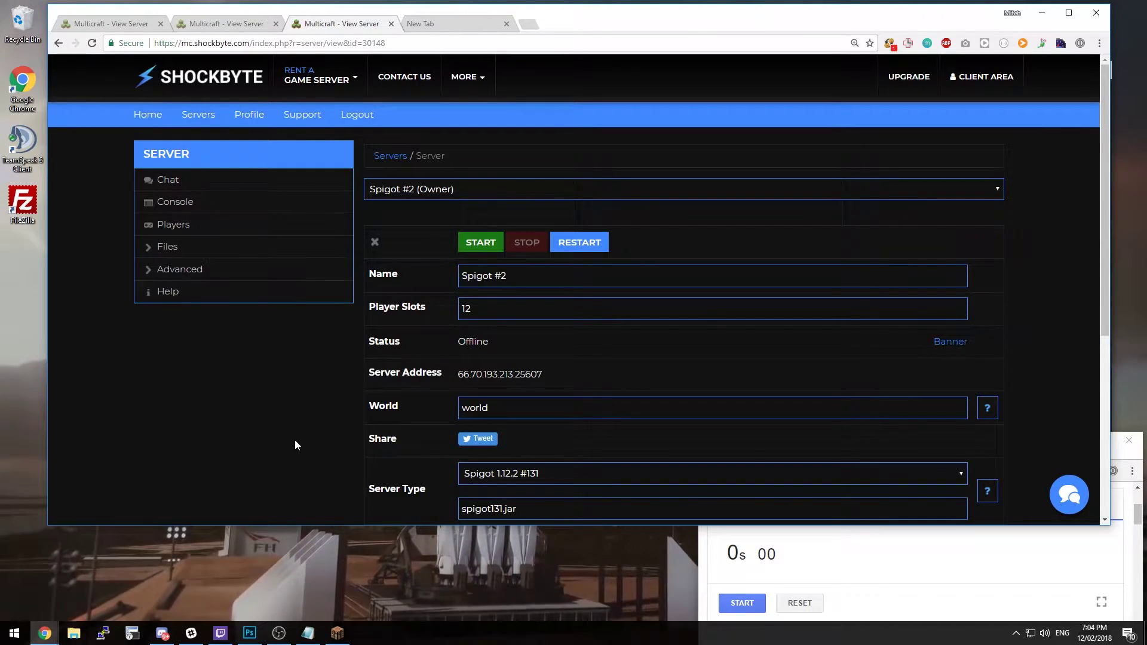
Step: Show the offline BungeeCord Proxy server page and bring the stopwatch forward
{"action": "left_click", "coordinate": [88, 28]}
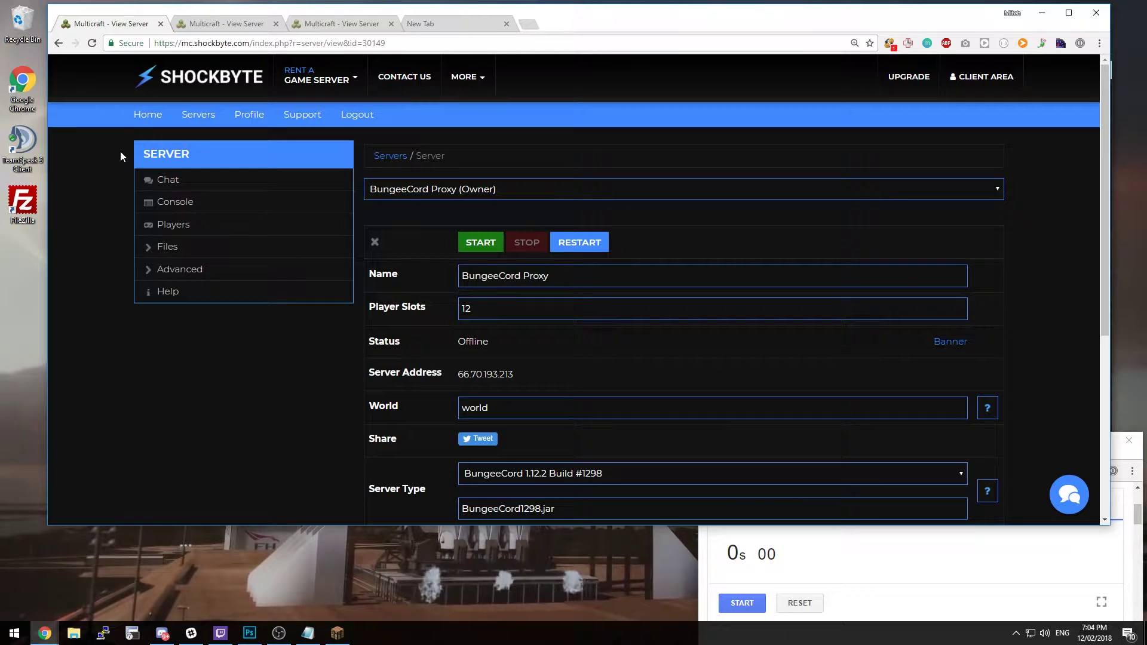
{"action": "left_click", "coordinate": [851, 565]}
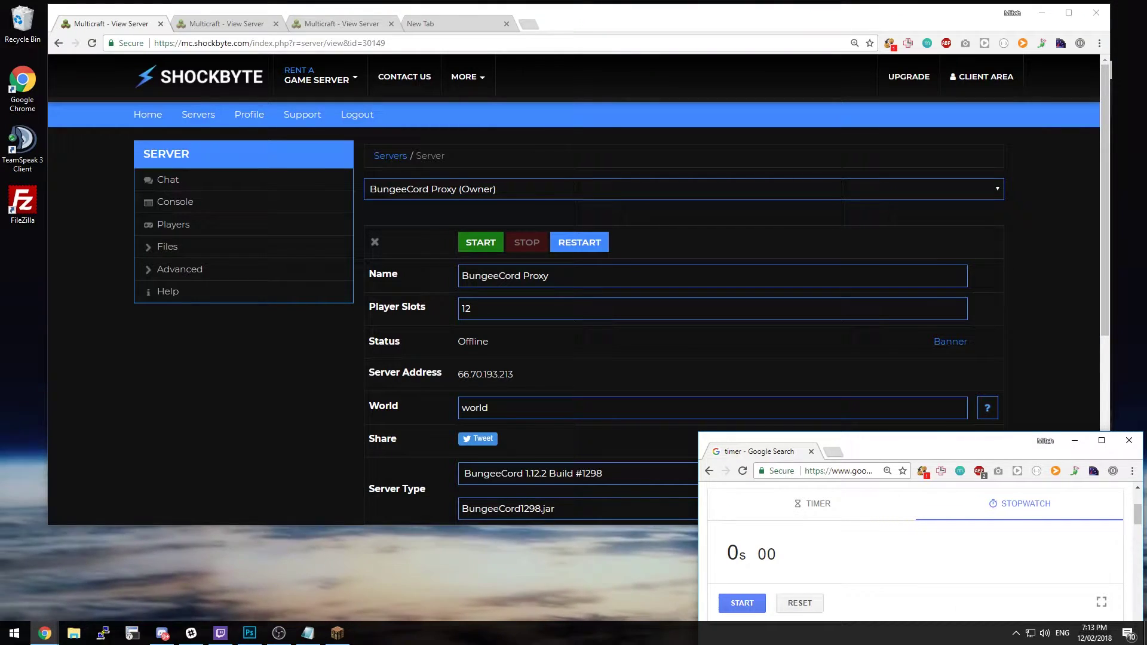
Step: Start the stopwatch and reach the proxy's BungeeCord config file
{"action": "left_click", "coordinate": [742, 602]}
{"action": "left_click", "coordinate": [486, 249]}
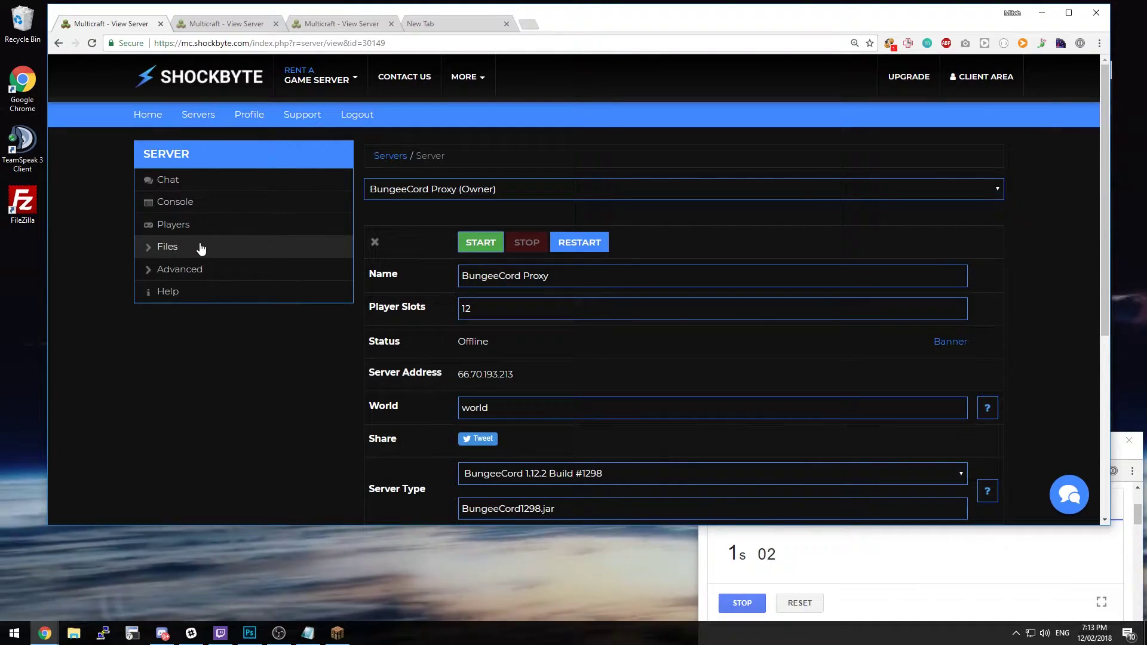
{"action": "left_click", "coordinate": [182, 244]}
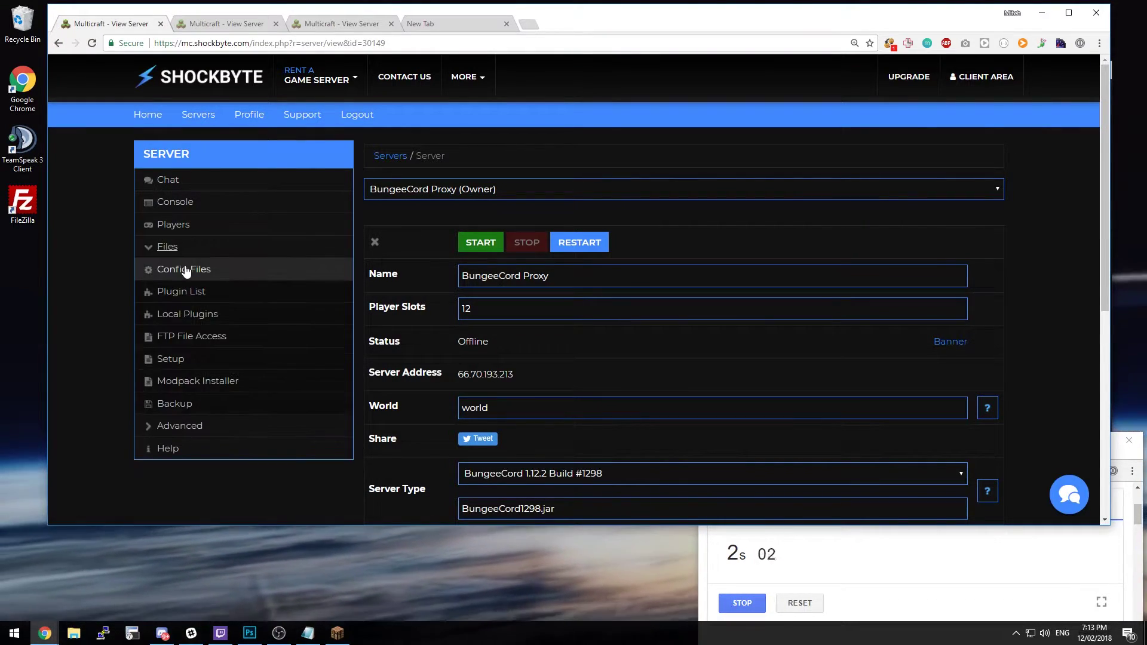
{"action": "left_click", "coordinate": [220, 267]}
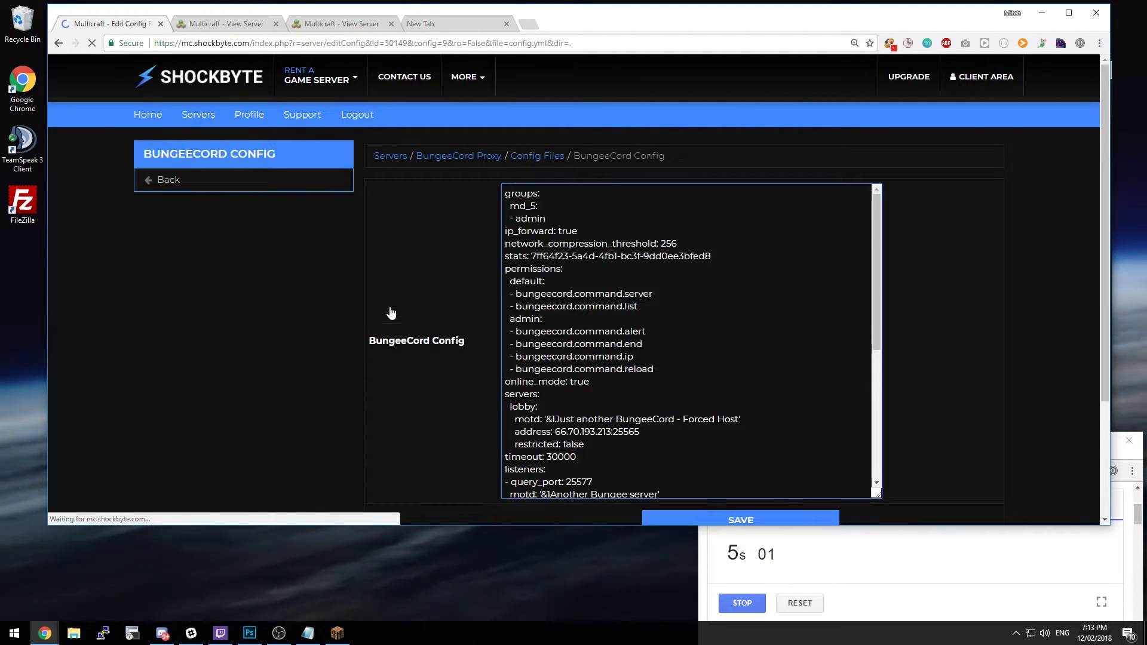
Step: Duplicate the lobby server block and rename the copy to server2
{"action": "left_click_drag", "start_coordinate": [584, 444], "coordinate": [469, 407]}
{"action": "key", "text": "ctrl+c"}
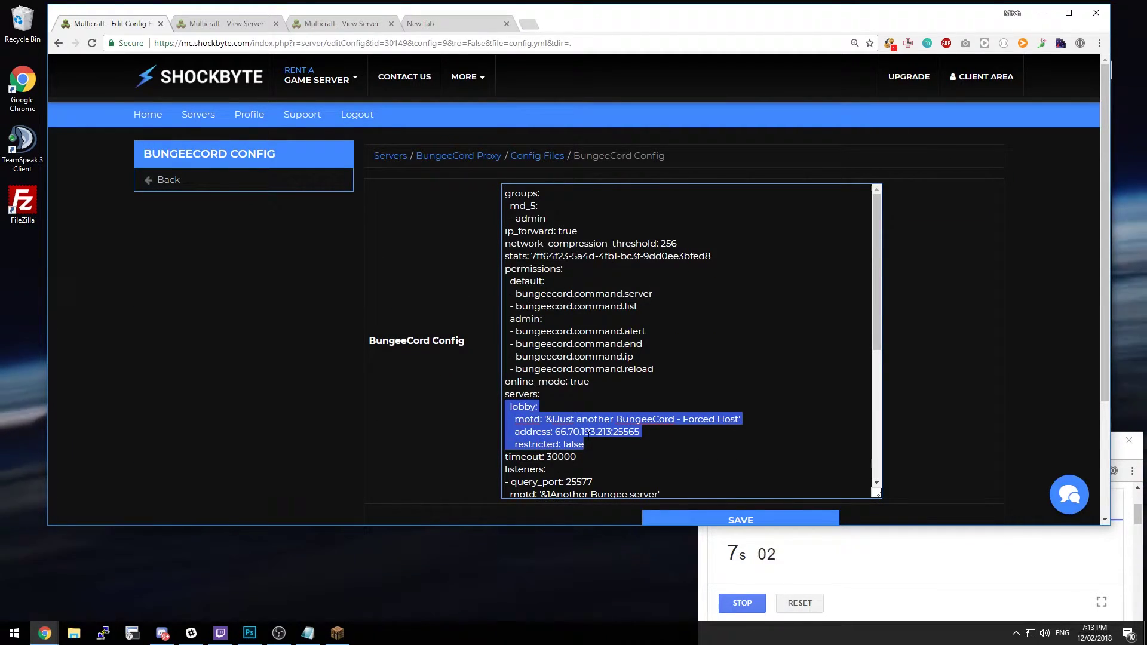
{"action": "key", "text": "Right"}
{"action": "key", "text": "Return"}
{"action": "key", "text": "ctrl+v"}
{"action": "key", "text": "Up"}
{"action": "key", "text": "Up"}
{"action": "key", "text": "Up"}
{"action": "key", "text": "Left"}
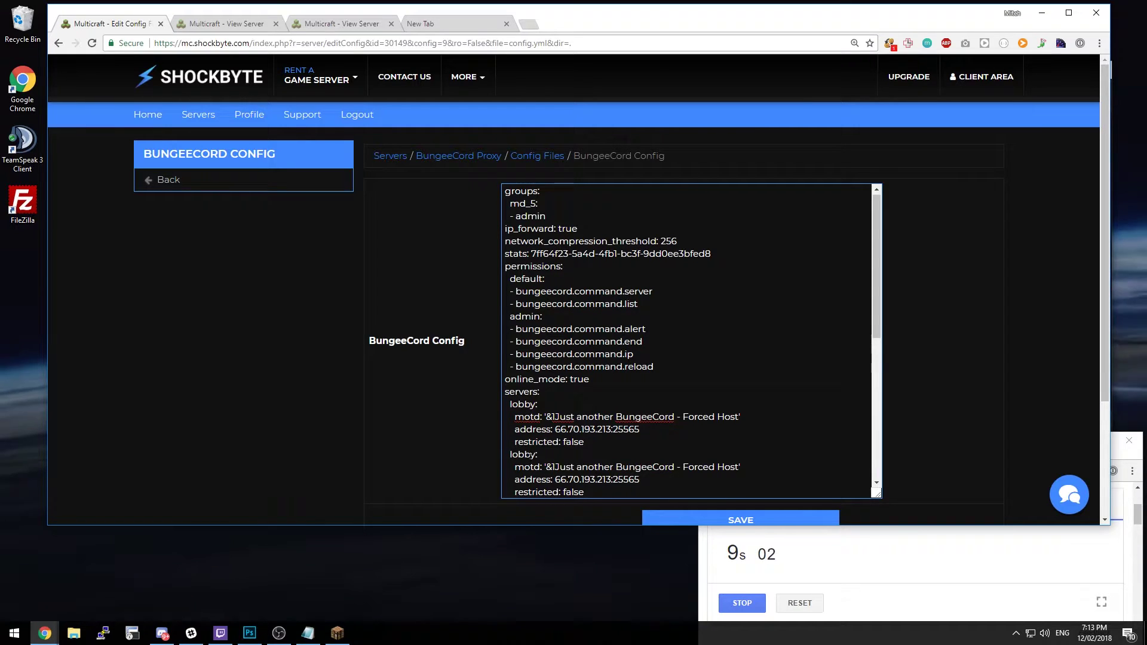
{"action": "key", "text": "ctrl+shift+Left"}
{"action": "type", "text": "server2:"}
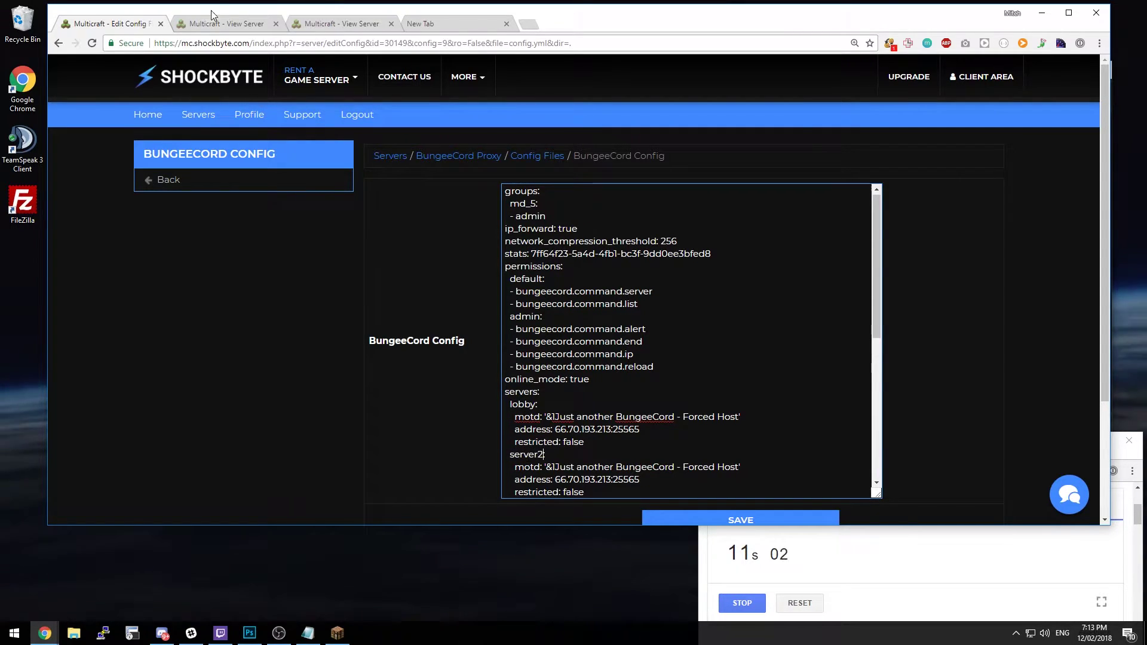
Step: Point lobby at Spigot #1's address (port 25604) and server2 at port 25605
{"action": "left_click", "coordinate": [224, 23]}
{"action": "left_click_drag", "start_coordinate": [544, 374], "coordinate": [471, 374]}
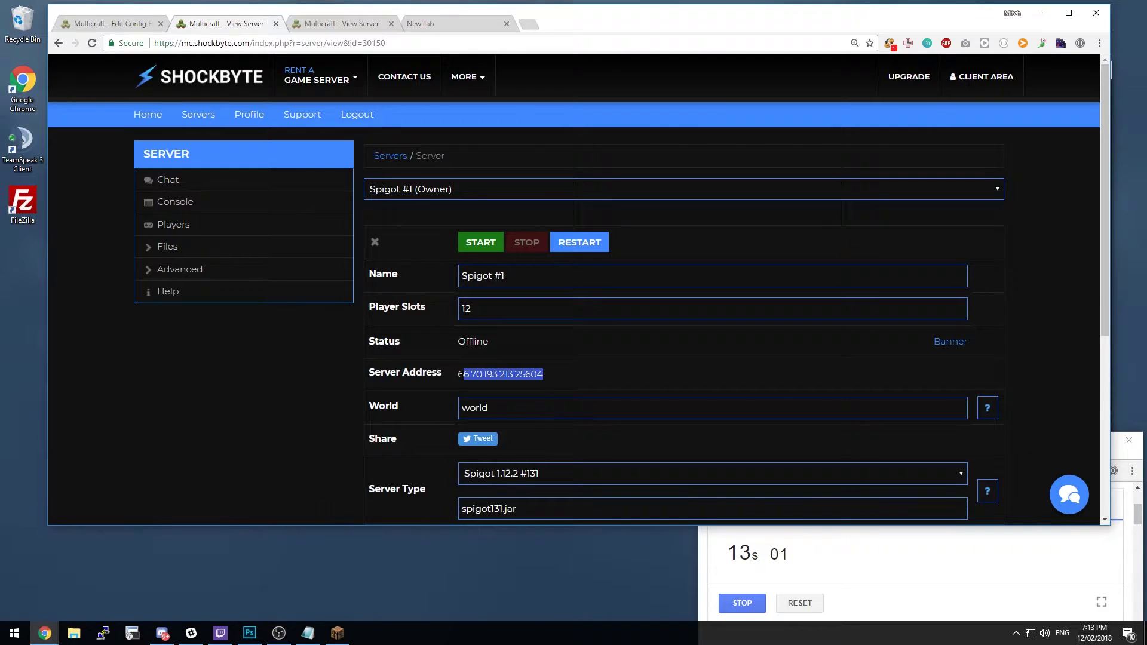
{"action": "left_click", "coordinate": [108, 24]}
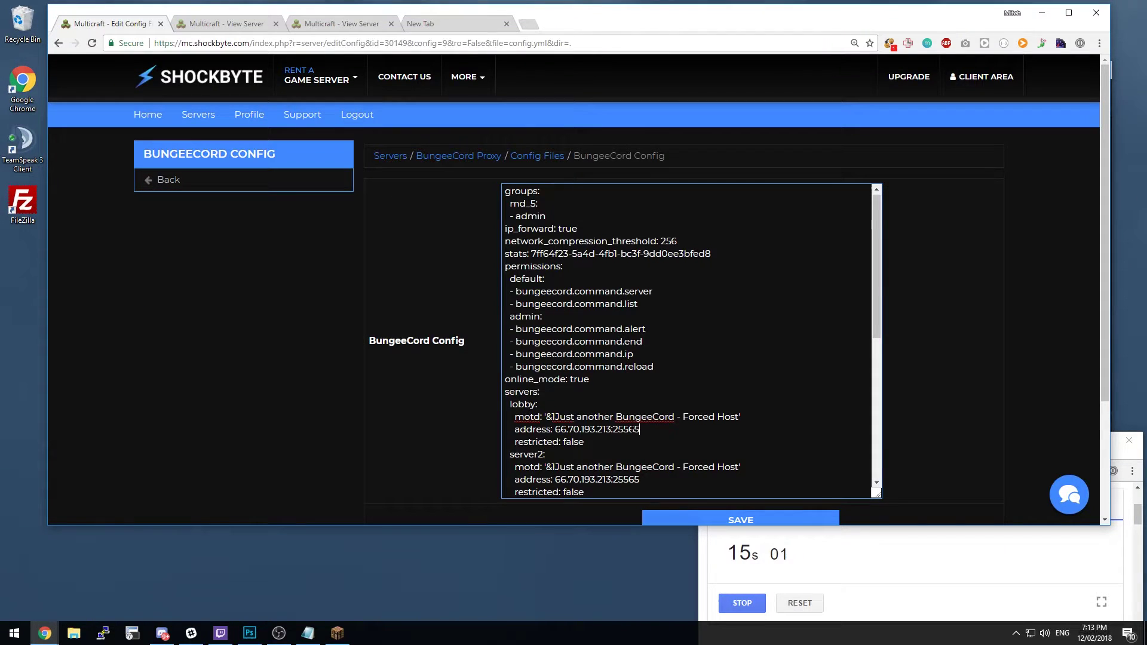
{"action": "left_click_drag", "start_coordinate": [640, 429], "coordinate": [554, 429]}
{"action": "key", "text": "ctrl+v"}
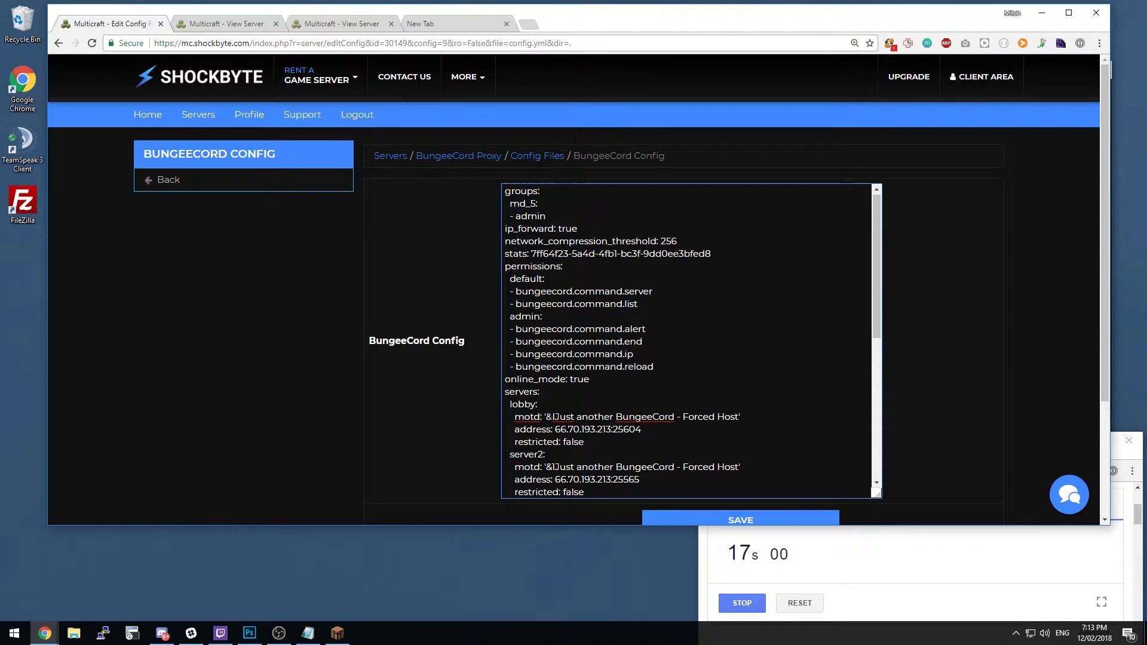
{"action": "left_click_drag", "start_coordinate": [639, 480], "coordinate": [554, 451]}
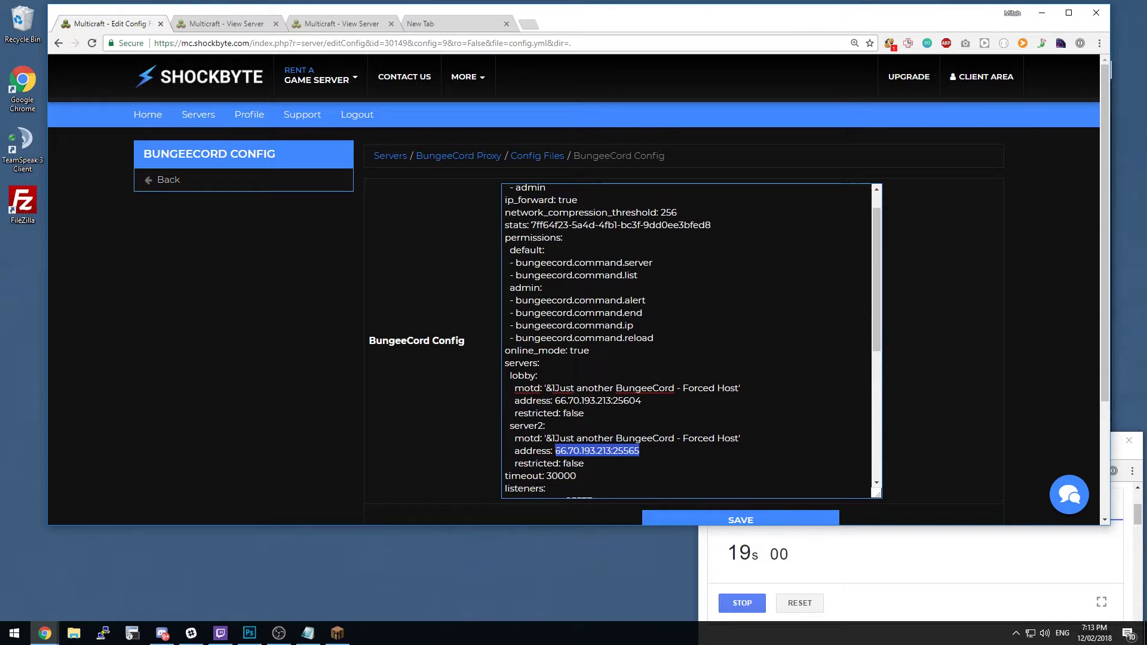
{"action": "key", "text": "ctrl+v"}
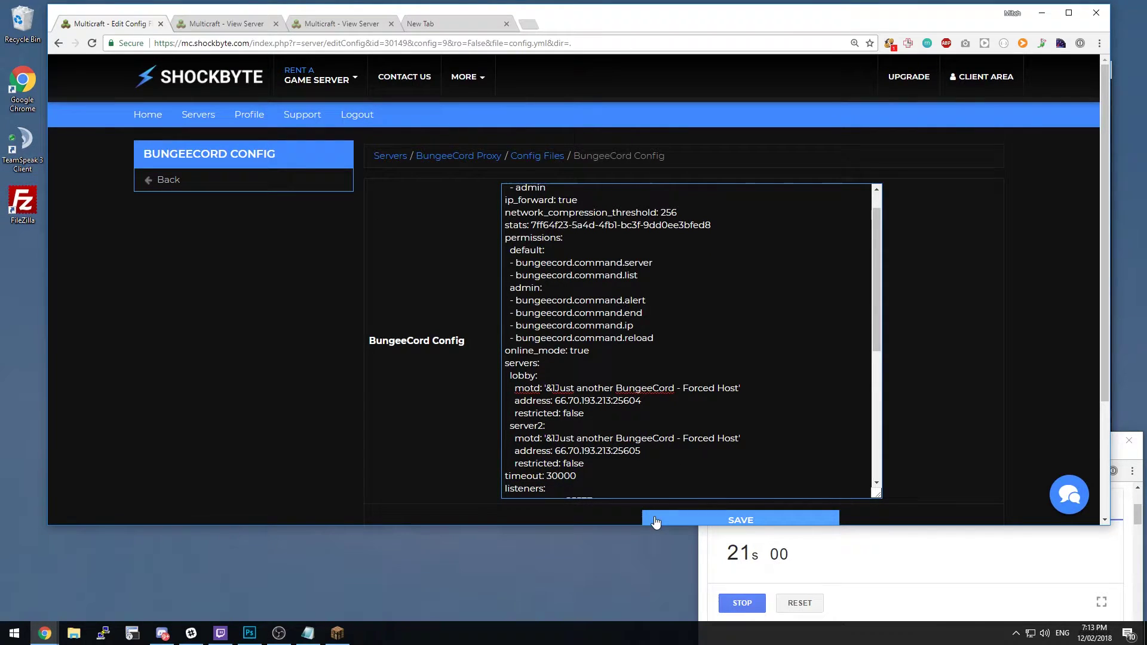
Step: Save the proxy config and reach the Setup pages of both Spigot servers
{"action": "left_click", "coordinate": [659, 520]}
{"action": "left_click", "coordinate": [202, 22]}
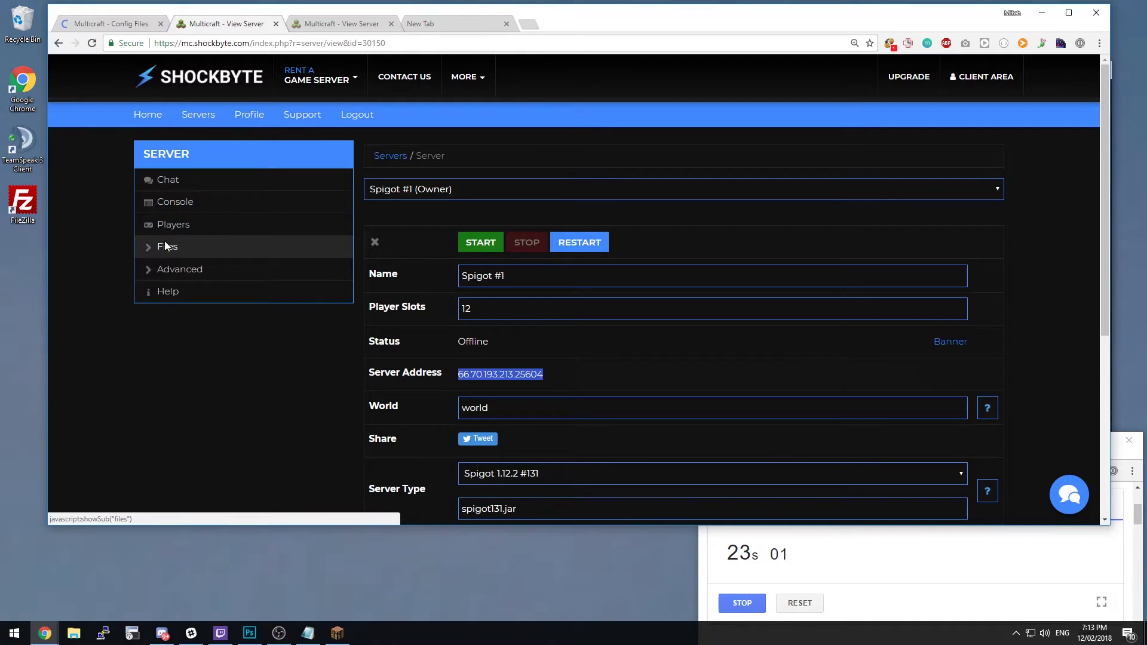
{"action": "left_click", "coordinate": [165, 243]}
{"action": "left_click", "coordinate": [209, 359]}
{"action": "key", "text": "ctrl+Tab"}
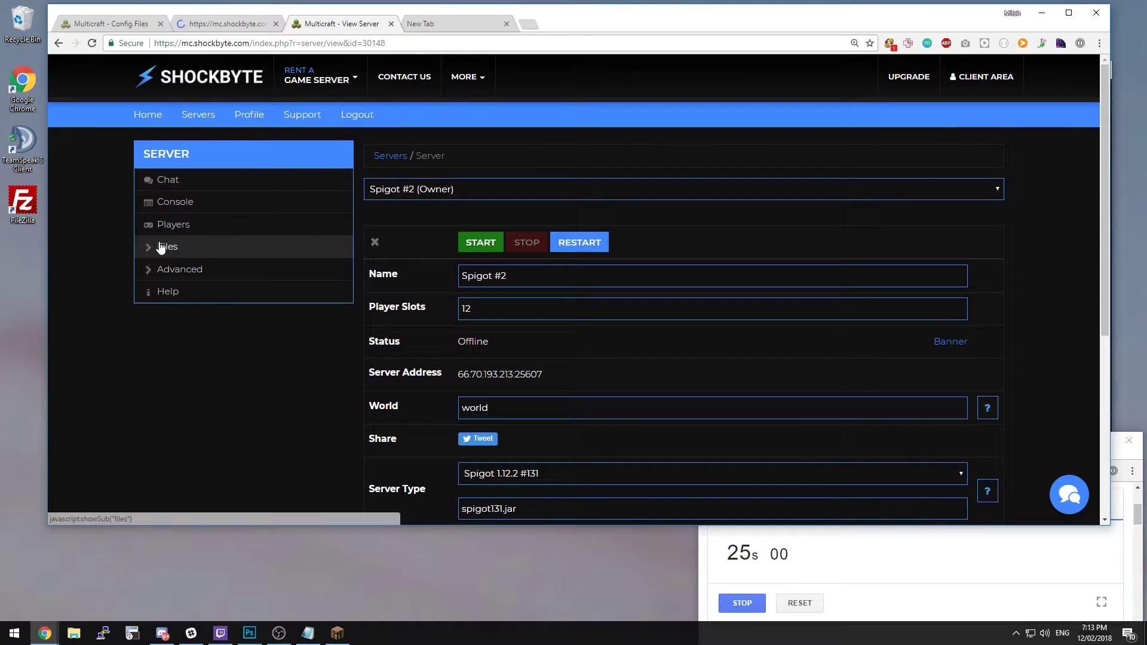
{"action": "left_click", "coordinate": [165, 246]}
{"action": "left_click", "coordinate": [177, 359]}
Step: Apply the 'Configure Spigot for BungeeCord' template to Spigot #1 and Spigot #2
{"action": "key", "text": "ctrl+shift+Tab"}
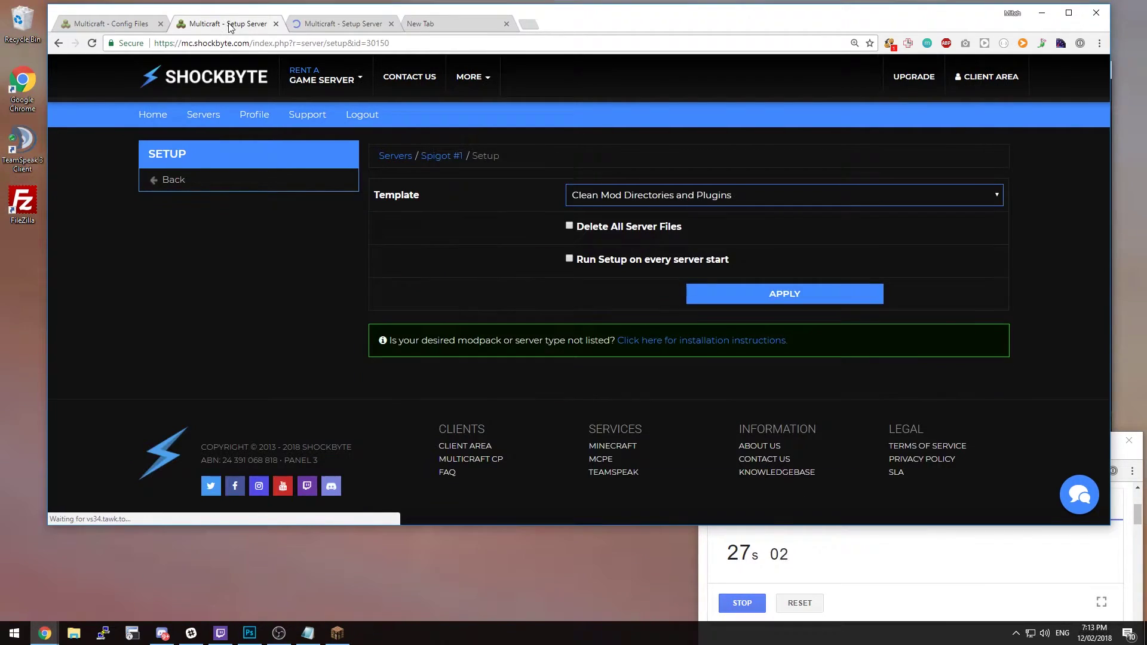
{"action": "left_click", "coordinate": [635, 197]}
{"action": "left_click", "coordinate": [600, 224]}
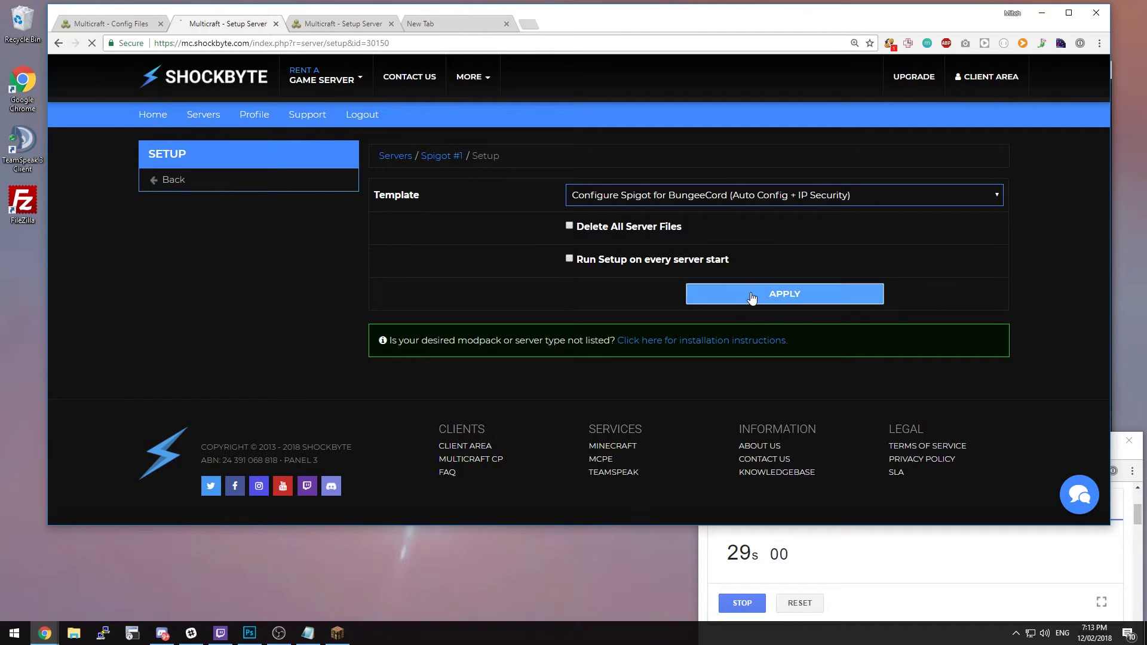
{"action": "left_click", "coordinate": [761, 296]}
{"action": "left_click", "coordinate": [352, 30]}
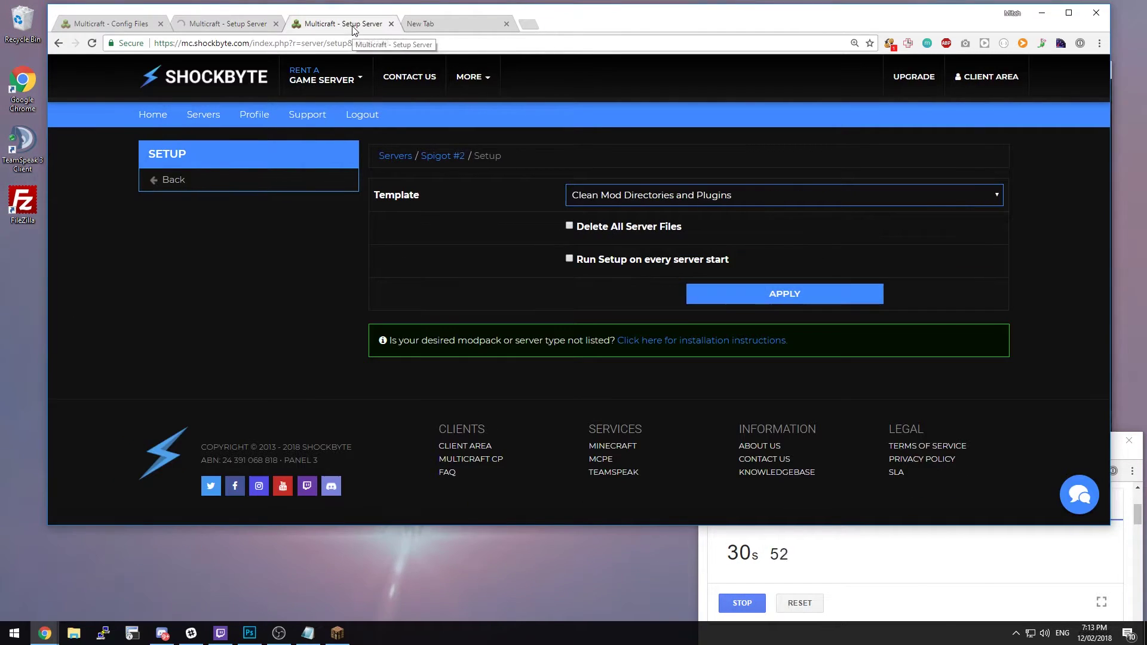
{"action": "left_click", "coordinate": [627, 194]}
{"action": "left_click", "coordinate": [640, 225]}
{"action": "left_click", "coordinate": [779, 302]}
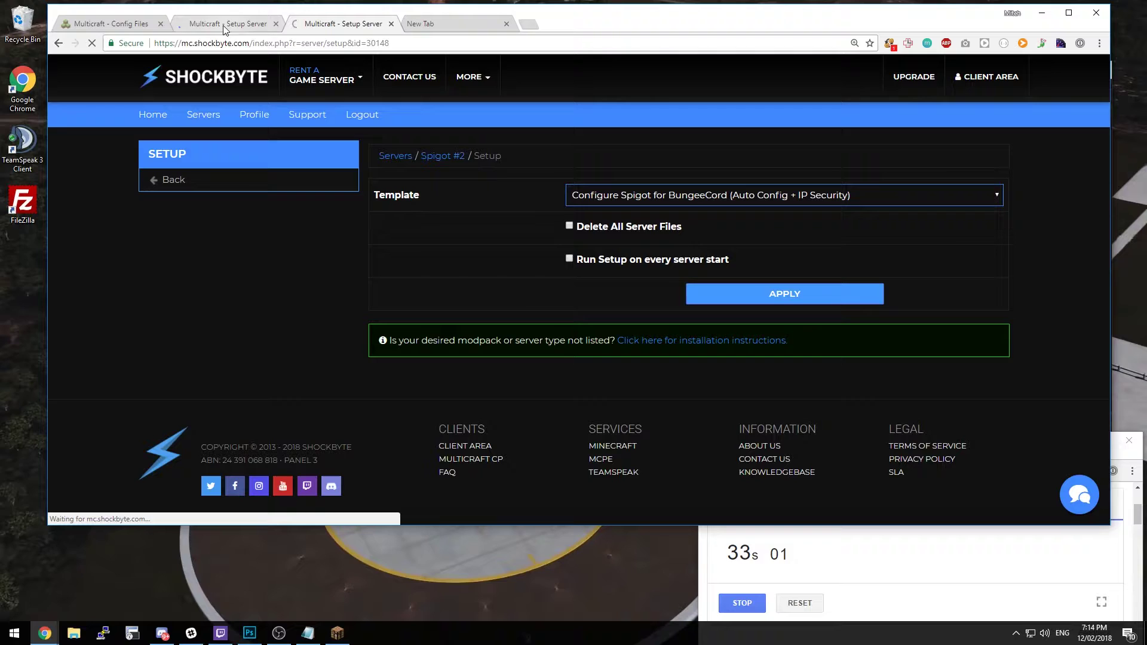
Step: Return to the proxy's server page and check Spigot #1's pending setup
{"action": "left_click", "coordinate": [117, 23]}
{"action": "left_click", "coordinate": [458, 156]}
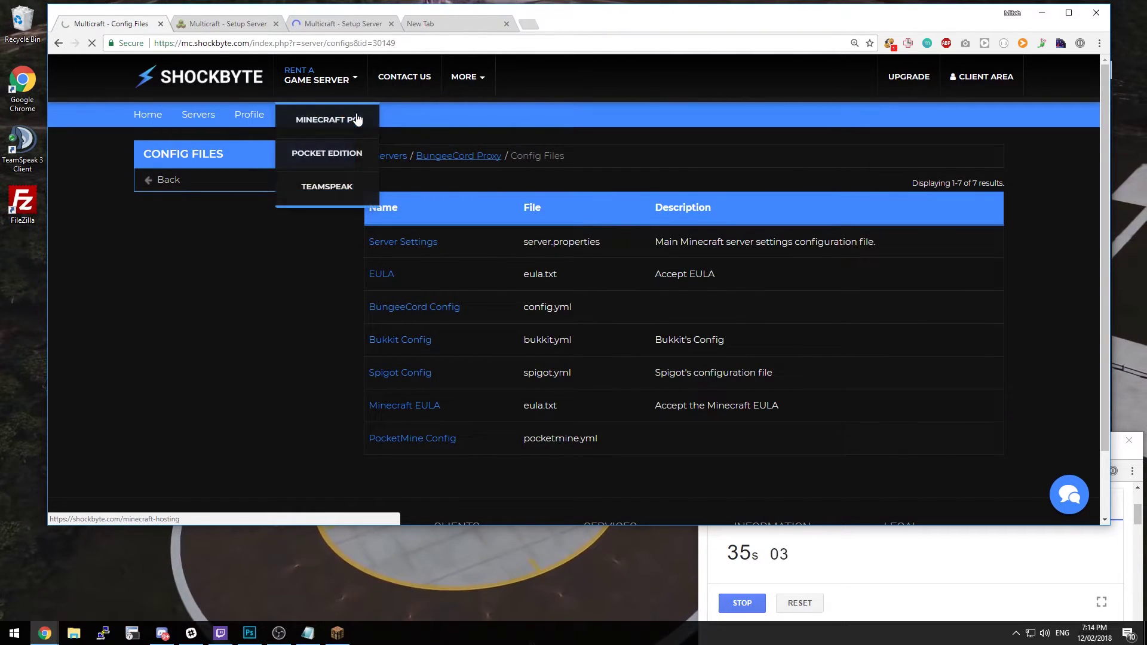
{"action": "left_click", "coordinate": [228, 23]}
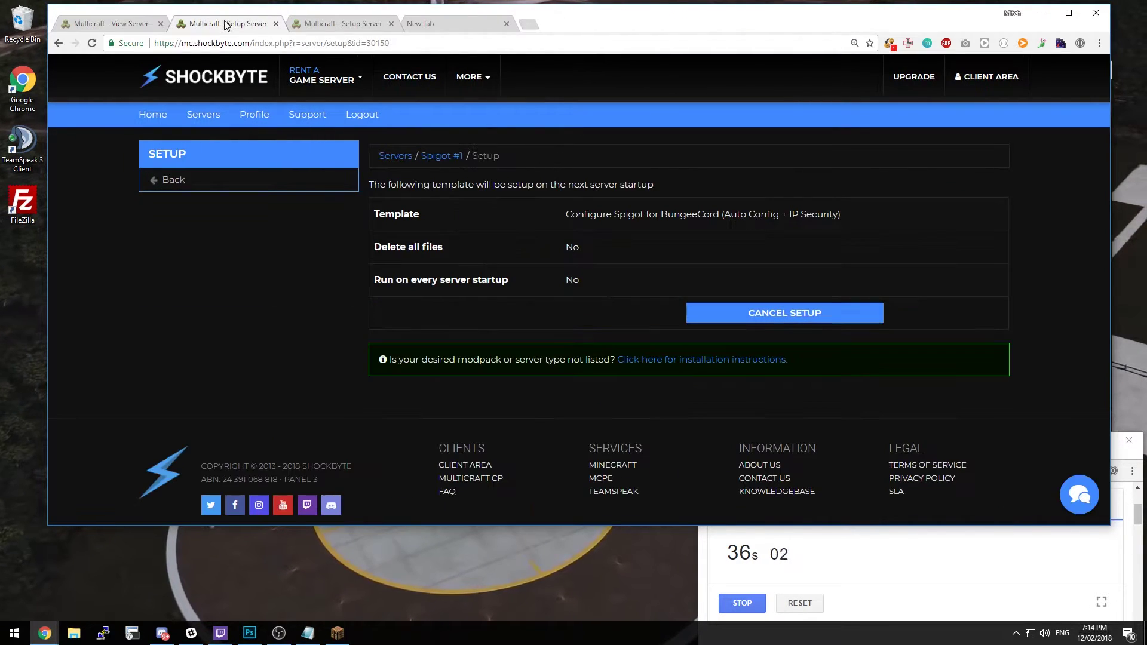
Step: Confirm the proxy is online and restart Spigot #1 and Spigot #2 to apply the template
{"action": "left_click", "coordinate": [343, 24]}
{"action": "left_click", "coordinate": [111, 25]}
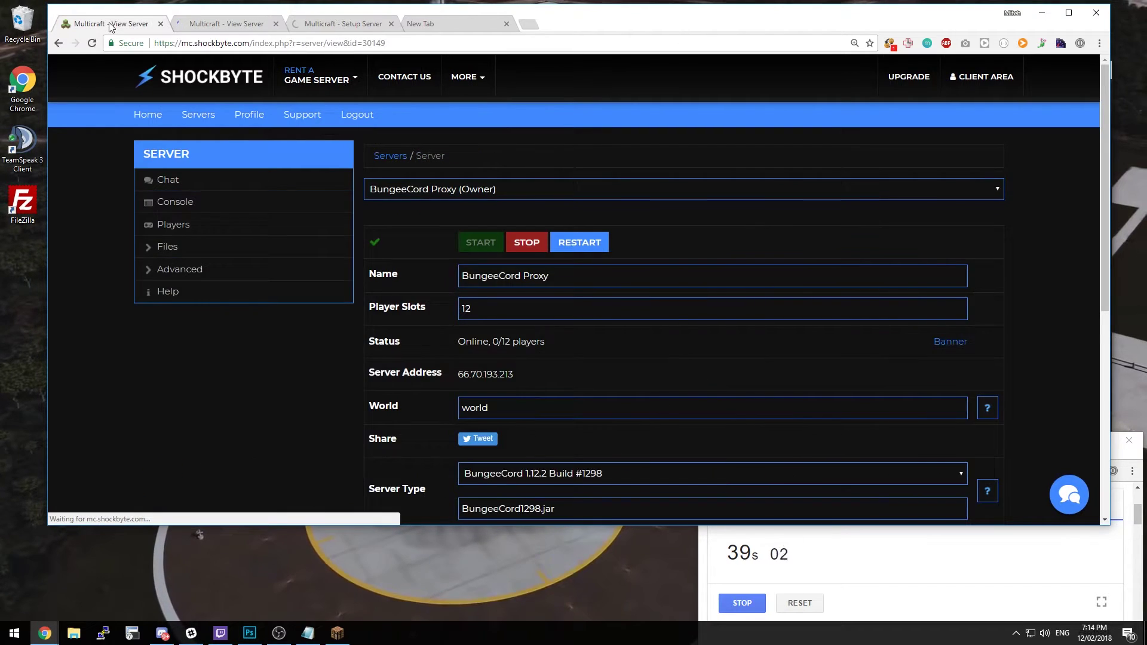
{"action": "key", "text": "ctrl+Tab"}
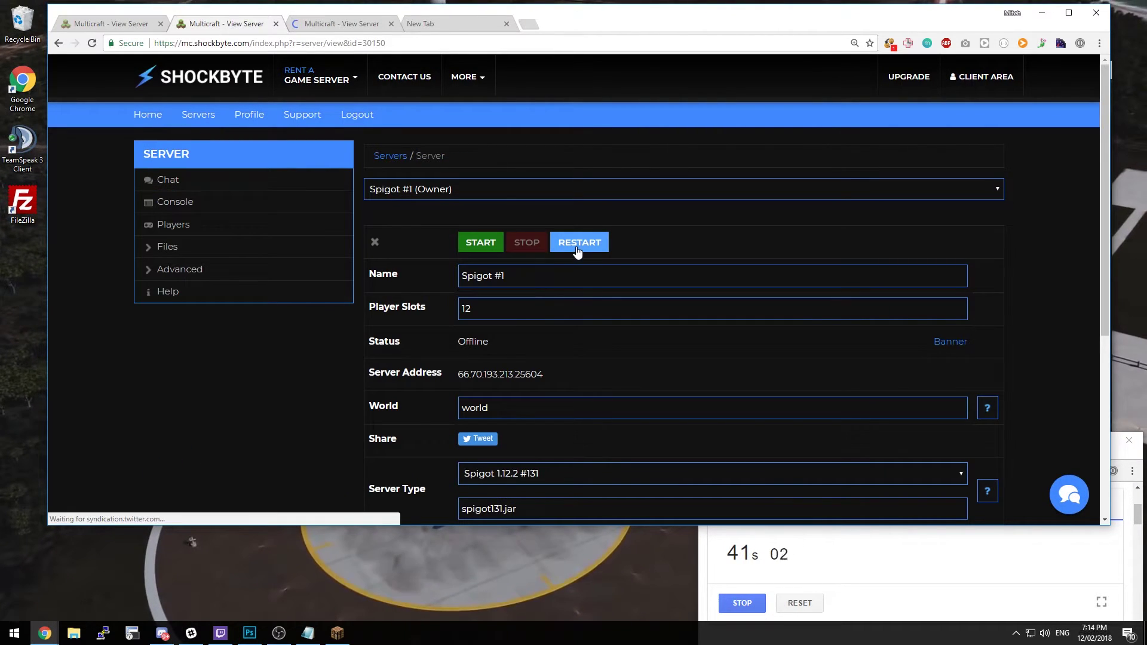
{"action": "left_click", "coordinate": [476, 246]}
{"action": "key", "text": "ctrl+Tab"}
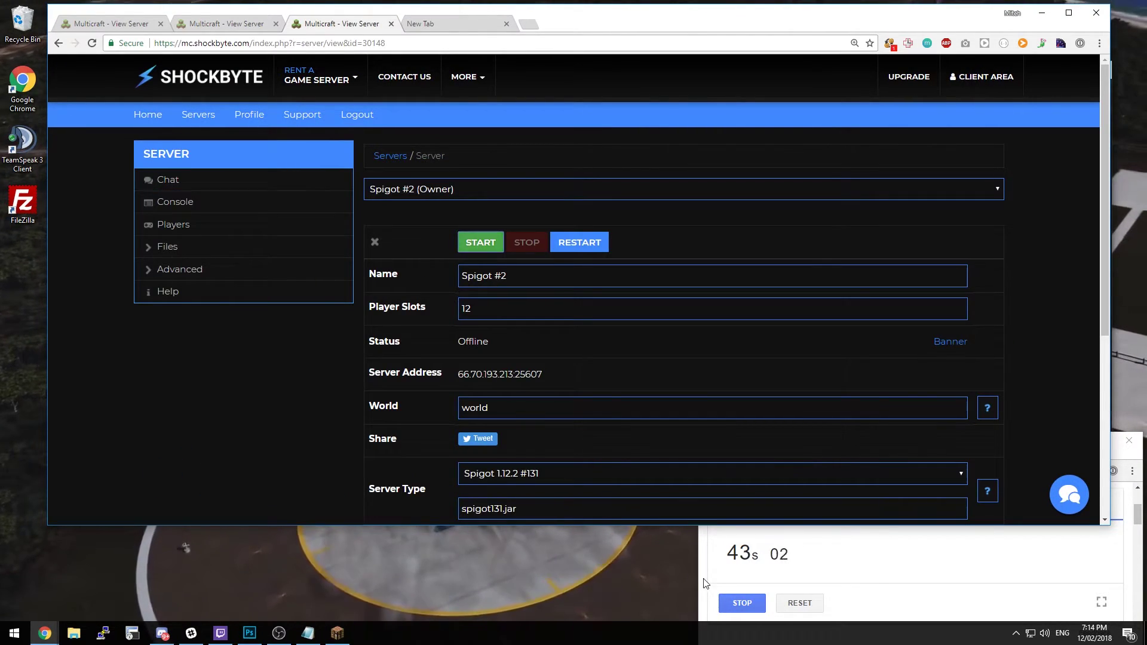
{"action": "left_click", "coordinate": [724, 598]}
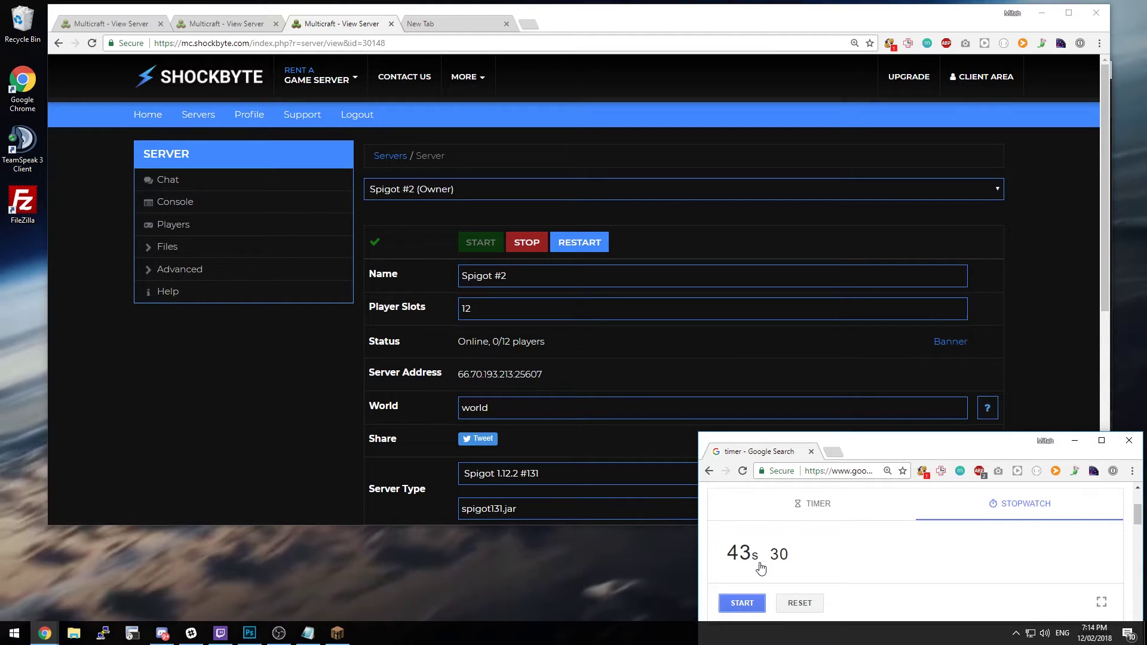
Step: Copy the BungeeCord proxy's server address and switch to Minecraft
{"action": "left_click", "coordinate": [108, 23]}
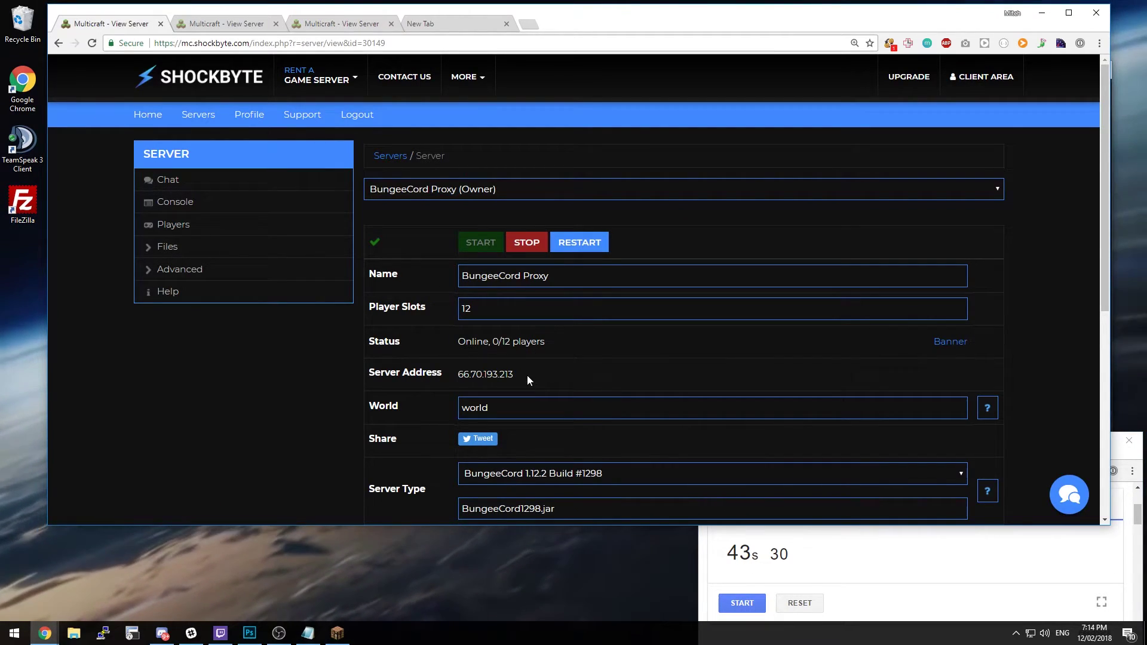
{"action": "left_click_drag", "start_coordinate": [526, 376], "coordinate": [464, 374]}
{"action": "key", "text": "alt+Tab"}
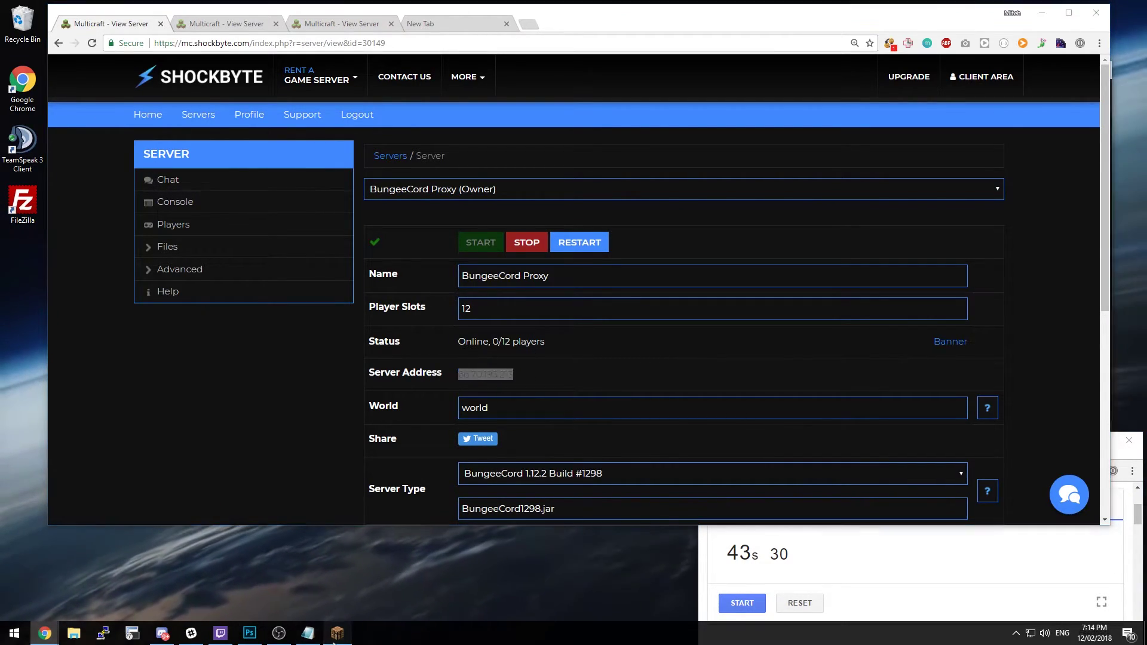
Step: Join through the proxy at 66.70.193.213 via Direct Connect, then switch to server2 with /server
{"action": "left_click", "coordinate": [591, 436]}
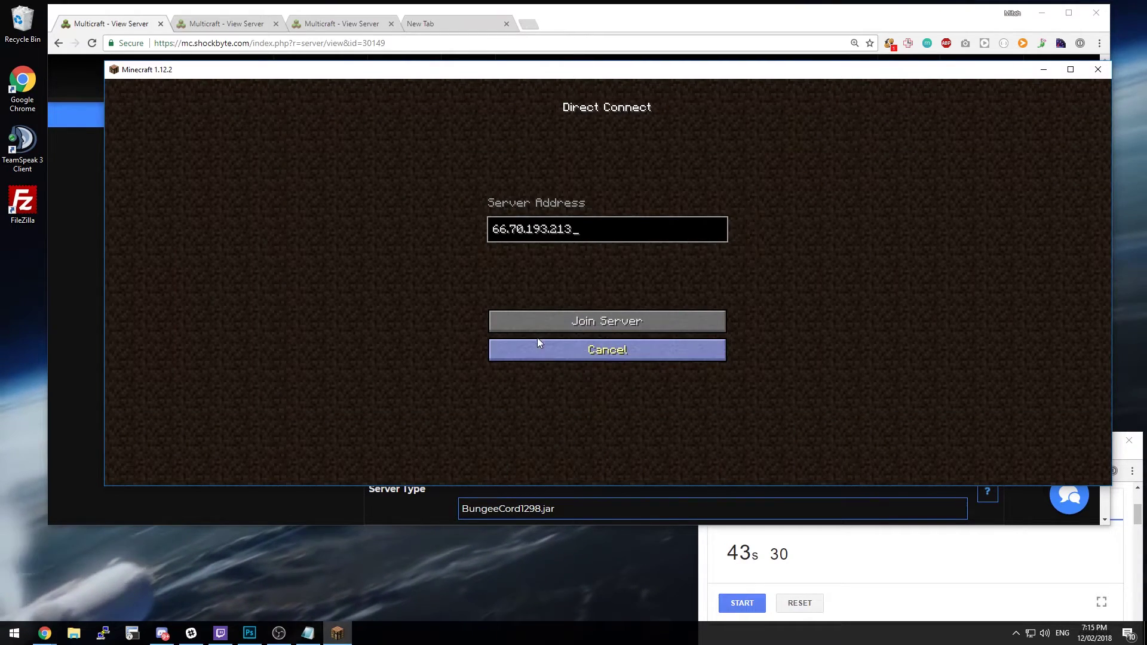
{"action": "left_click", "coordinate": [545, 323]}
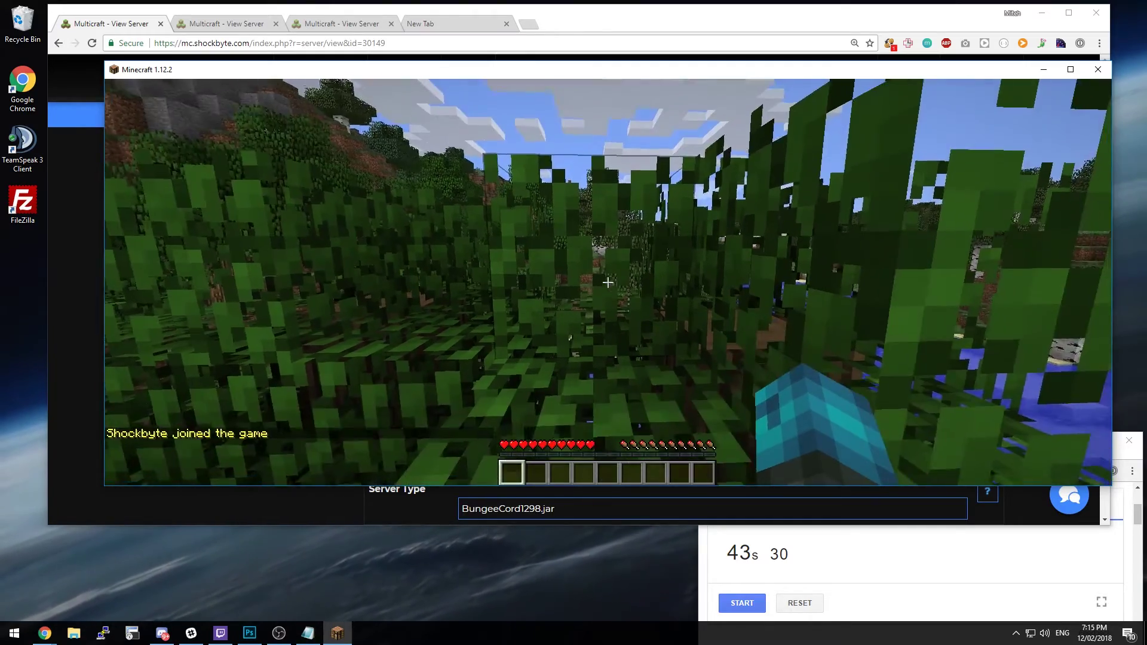
{"action": "key", "text": "t"}
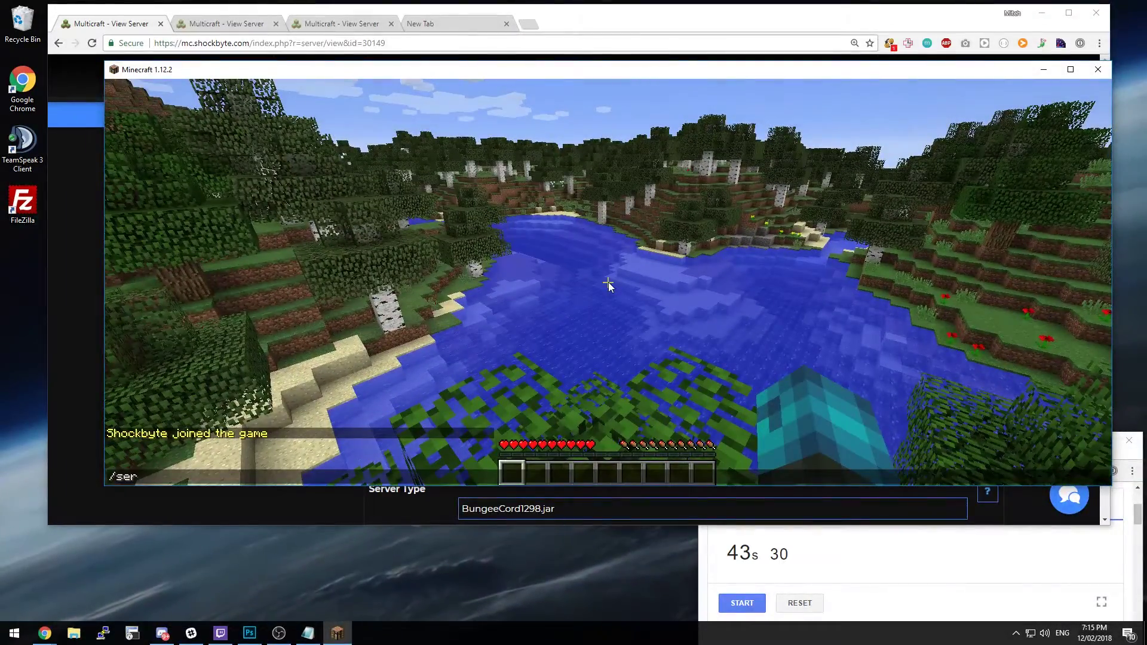
{"action": "left_click", "coordinate": [452, 412]}
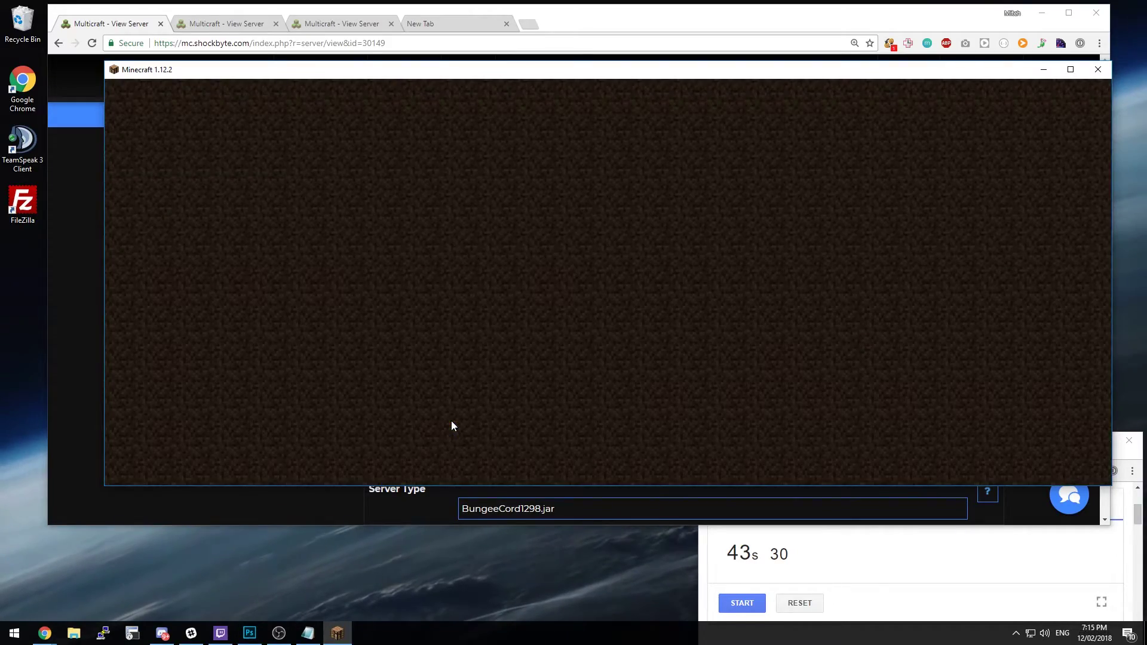